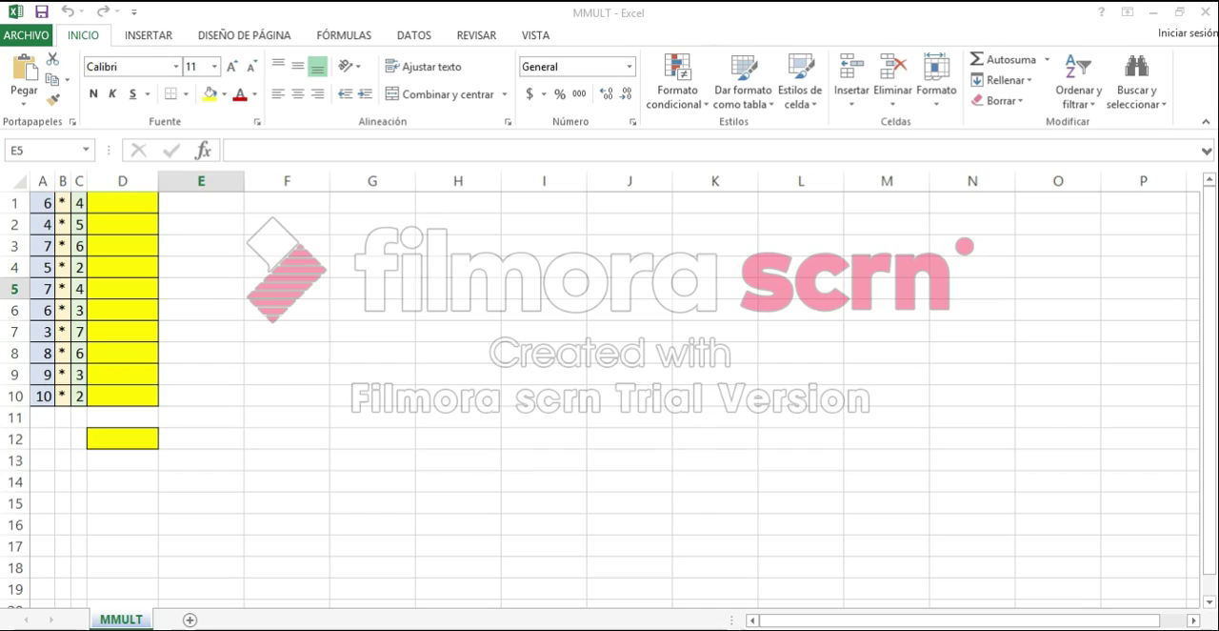
# Enter the direct multiplication formula =8*8 in cell D12 and check it.
pyautogui.click(42, 202)
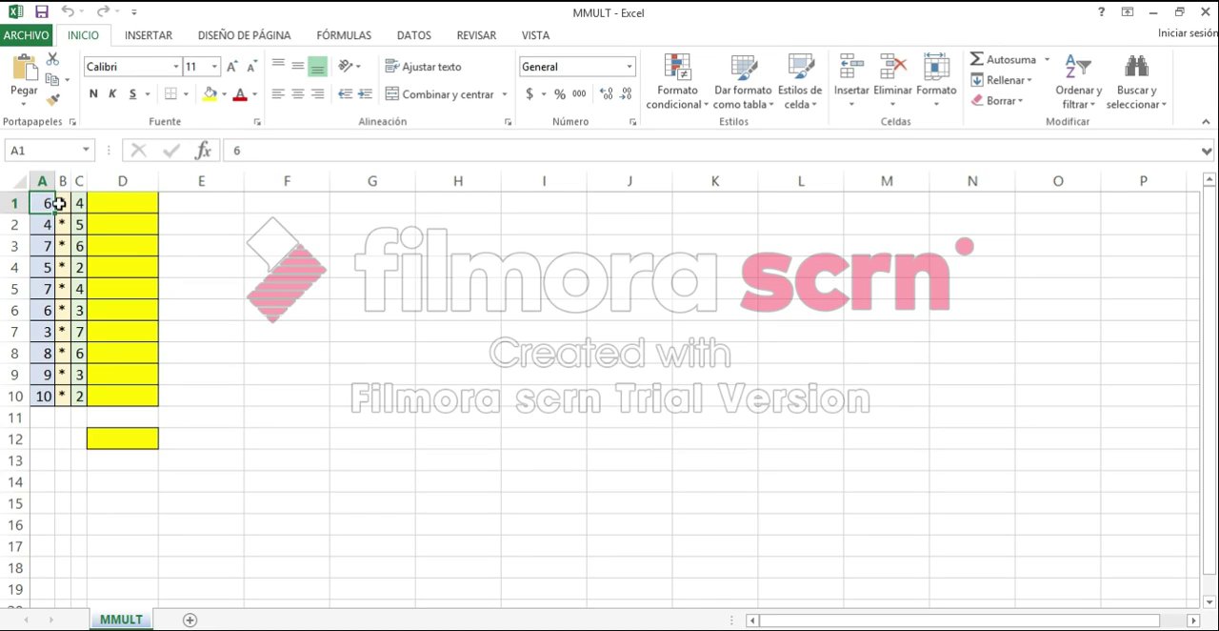
pyautogui.click(76, 203)
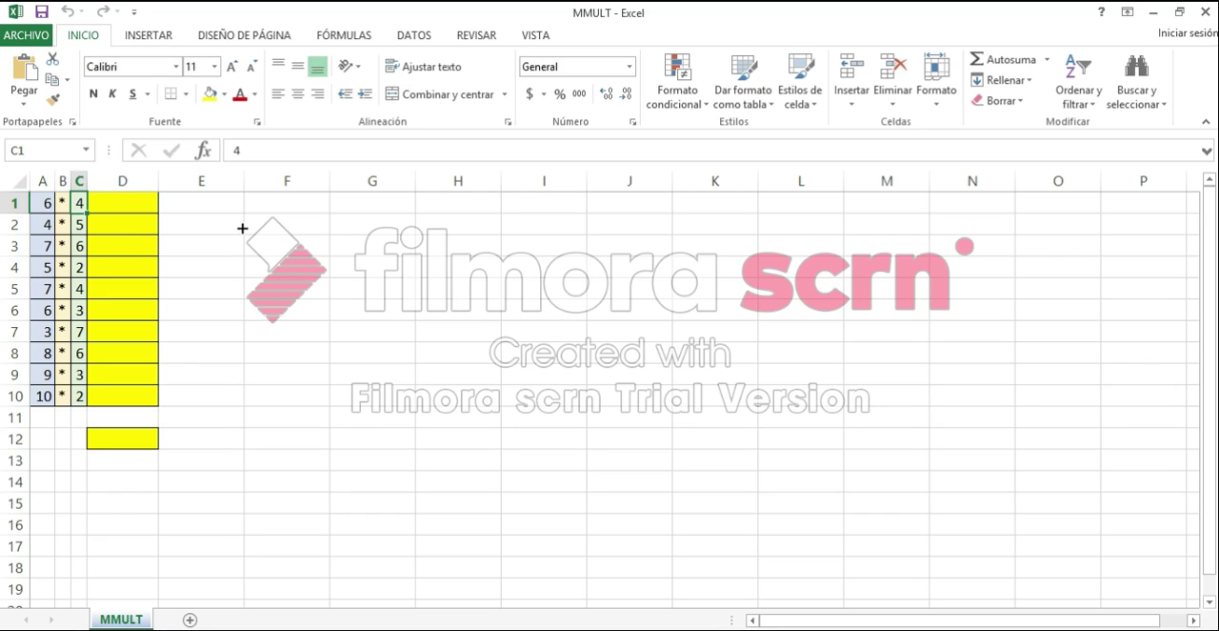
pyautogui.click(135, 445)
pyautogui.click(268, 156)
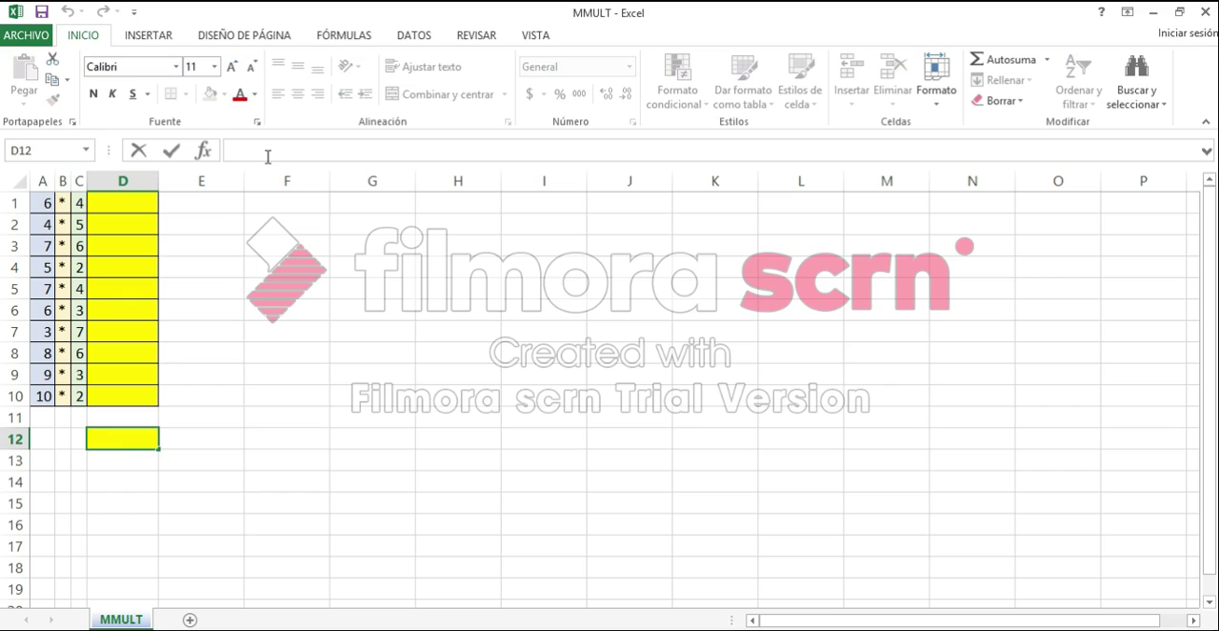
pyautogui.write('=8*')
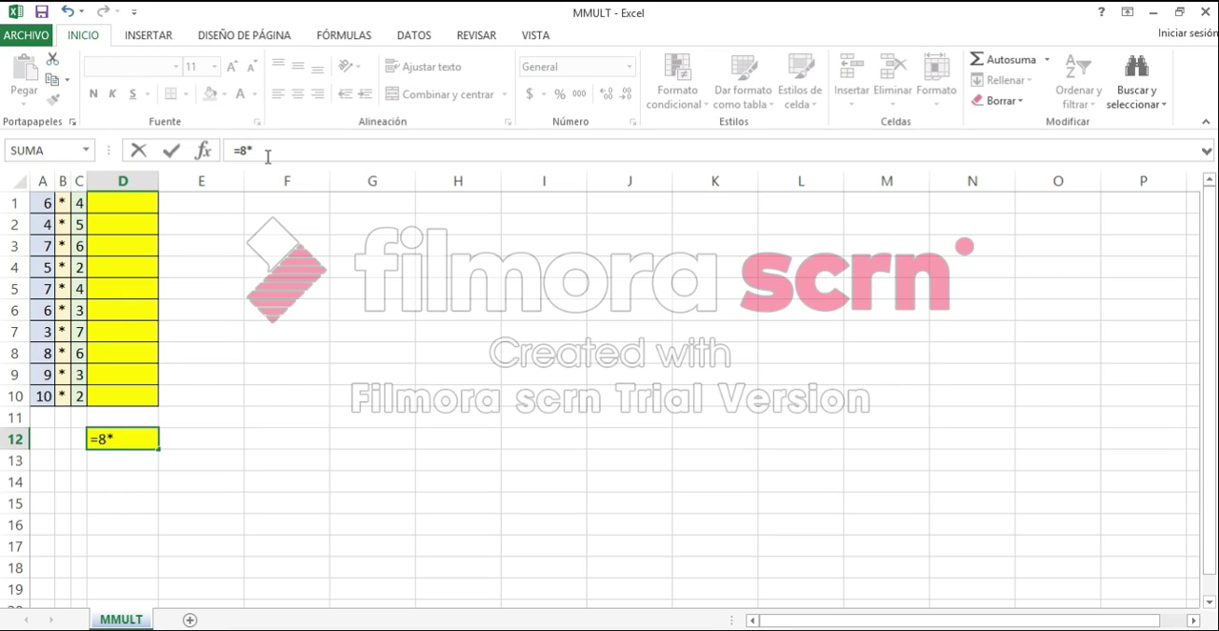
pyautogui.write('8')
pyautogui.press('Return')
pyautogui.click(144, 438)
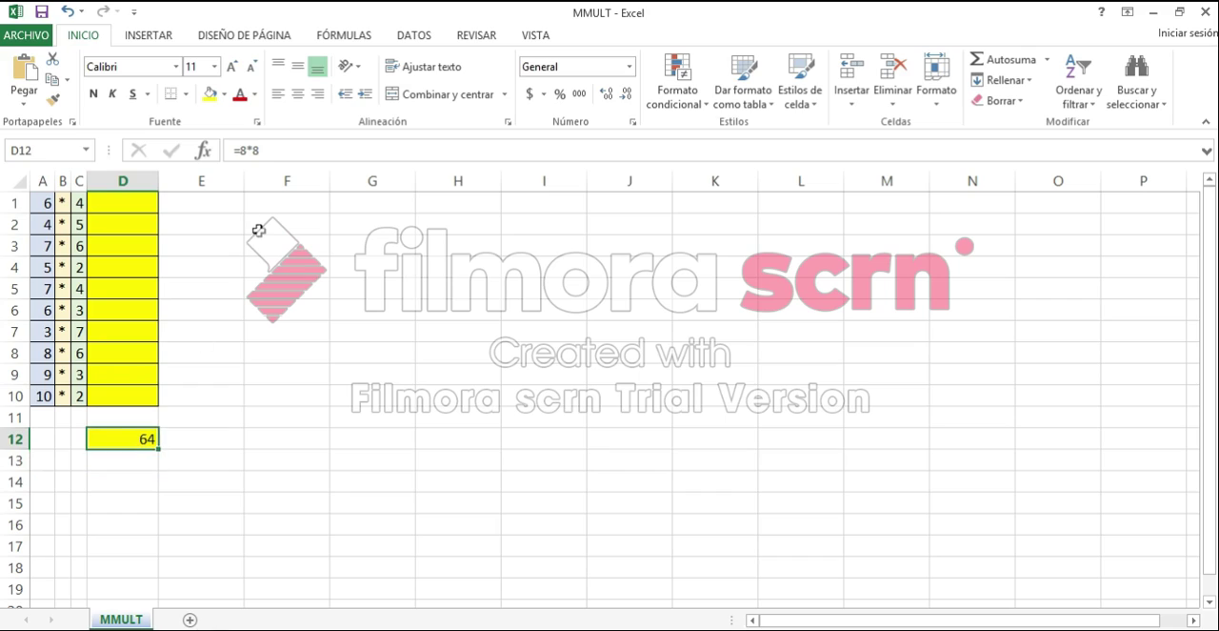
pyautogui.click(273, 149)
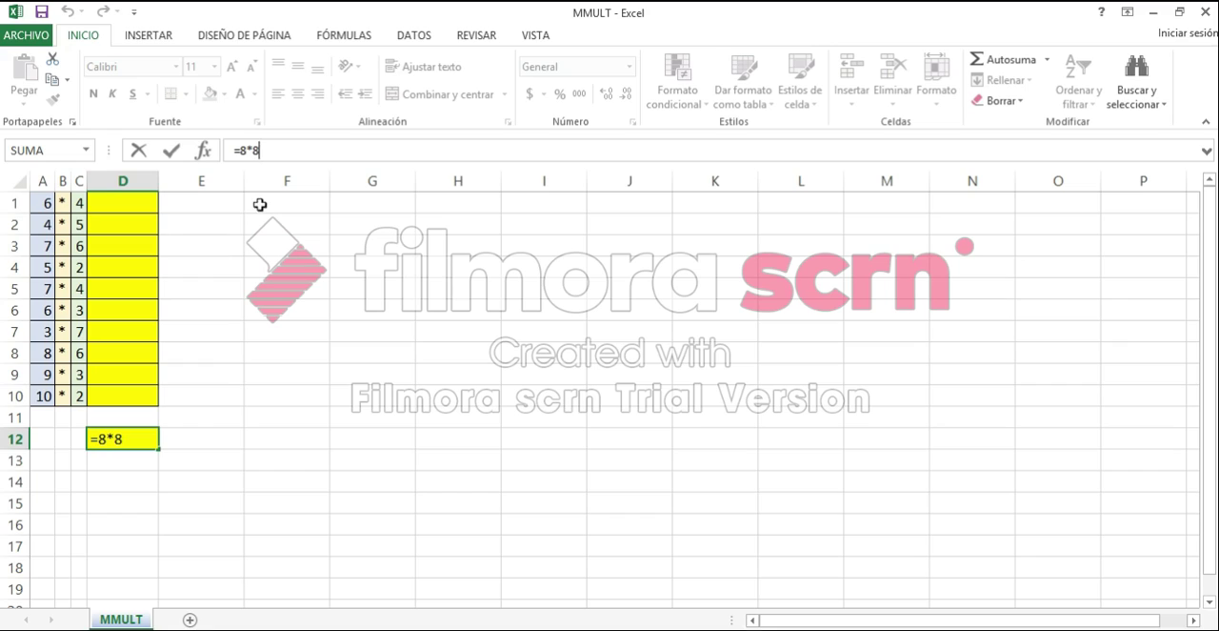
pyautogui.press('Return')
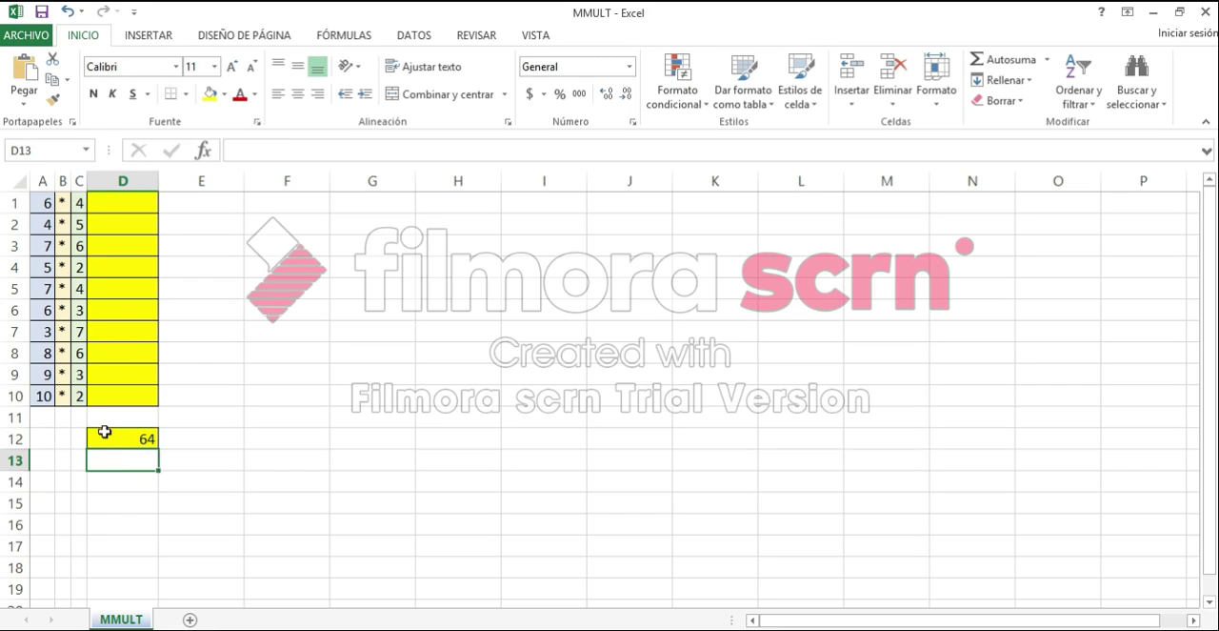
# Enter the formula =MMULT(A1,C1) in cell D1 to multiply the two numbers in row 1.
pyautogui.click(118, 207)
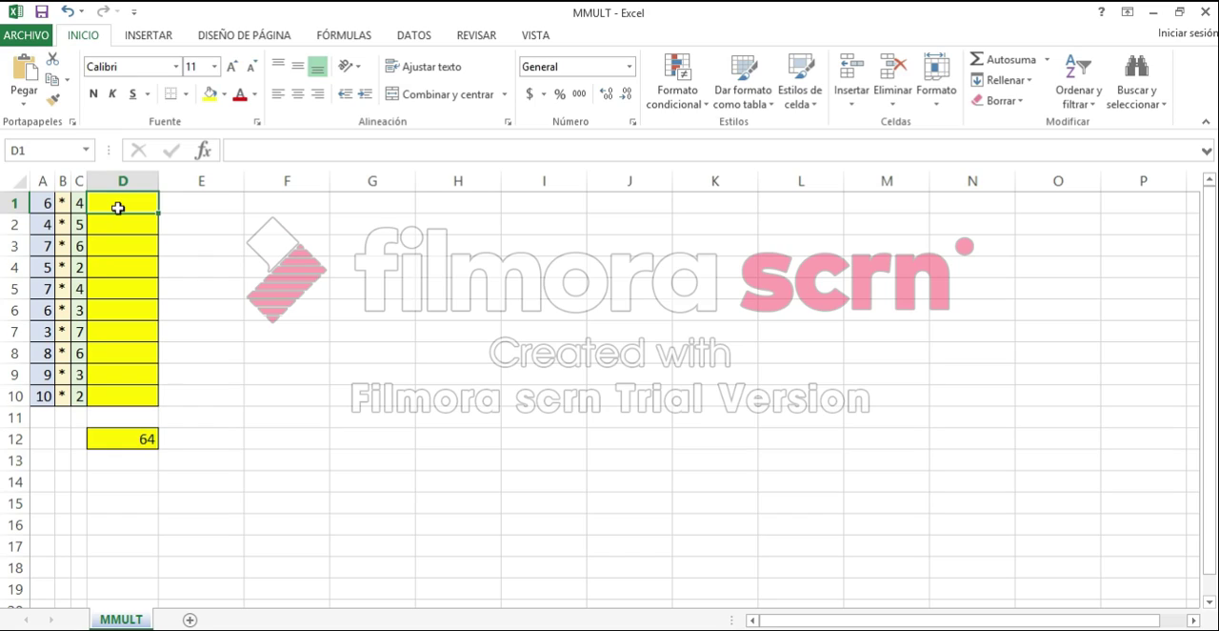
pyautogui.click(42, 202)
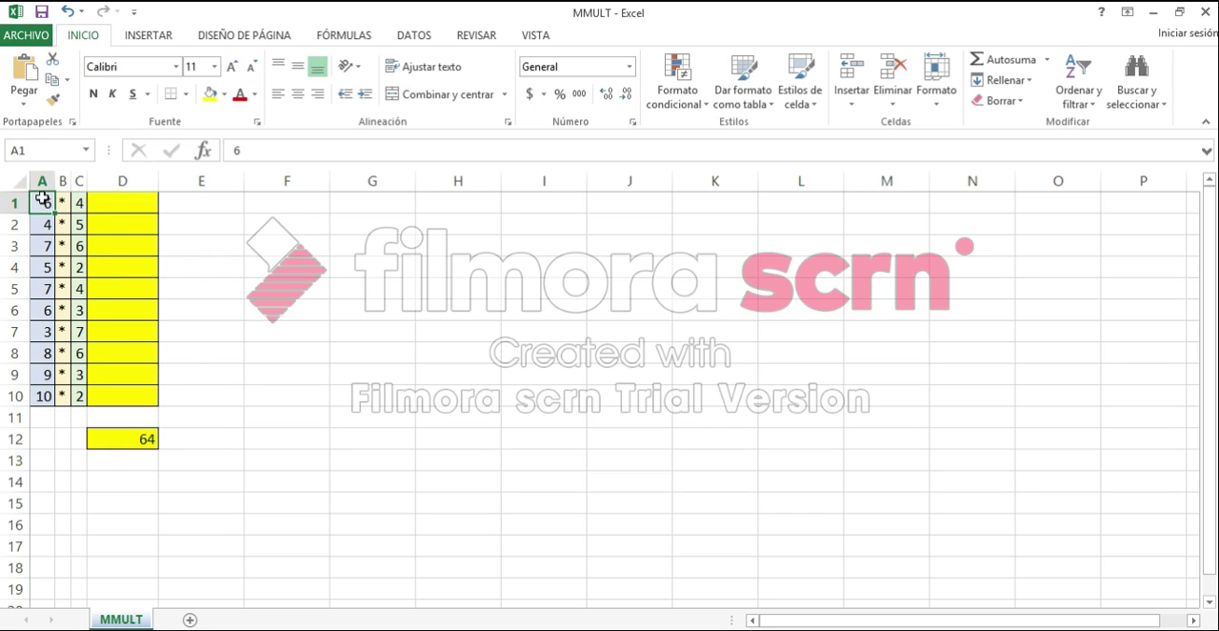
pyautogui.click(142, 203)
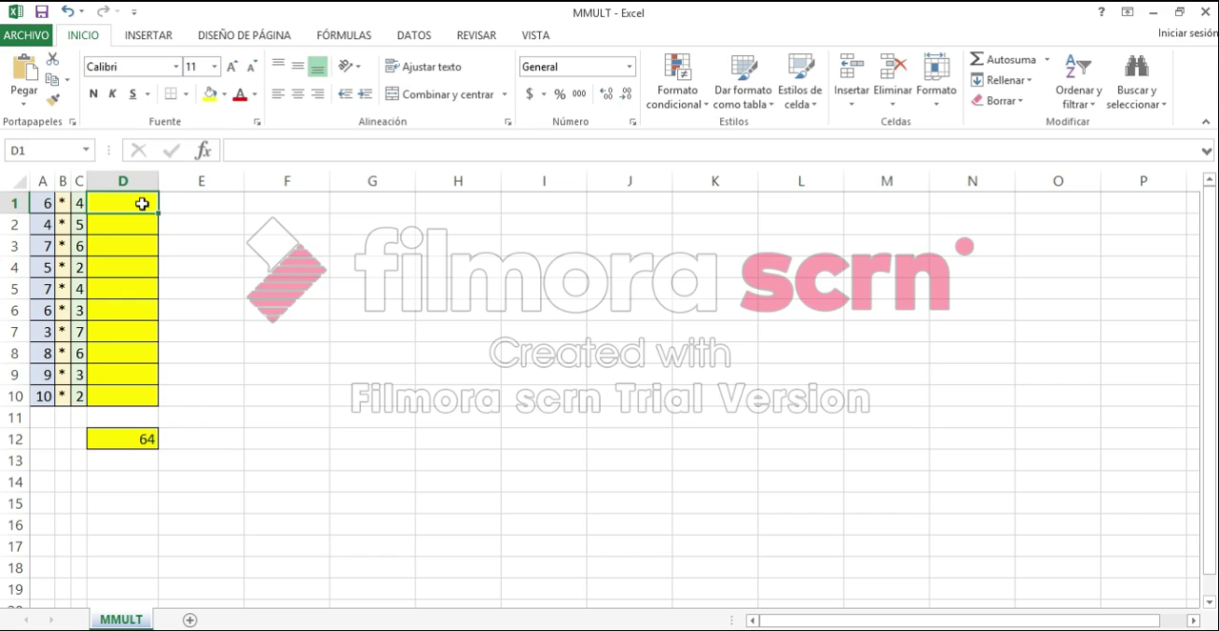
pyautogui.click(260, 153)
pyautogui.write('=')
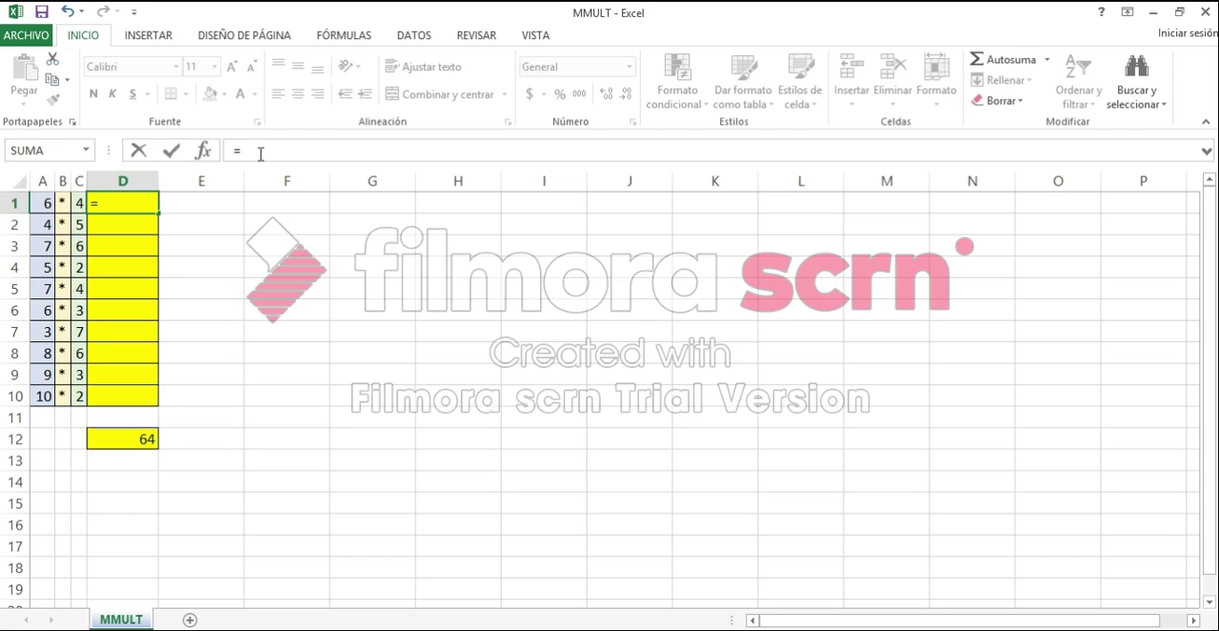
pyautogui.write('MULT')
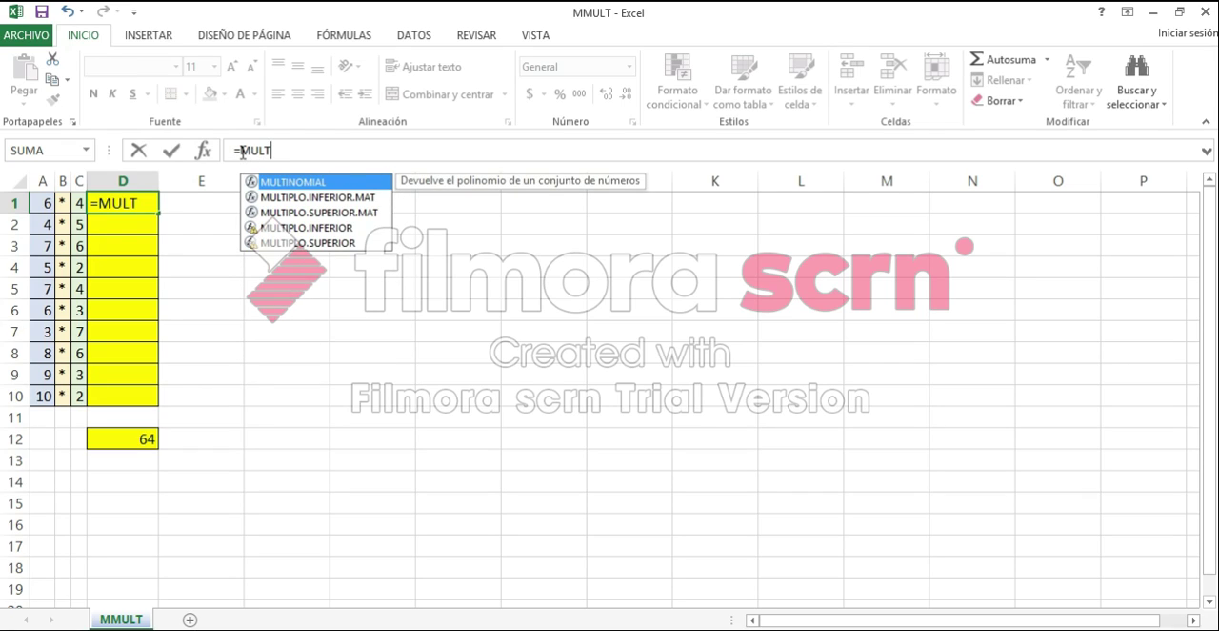
pyautogui.click(241, 151)
pyautogui.write('M')
pyautogui.click(303, 148)
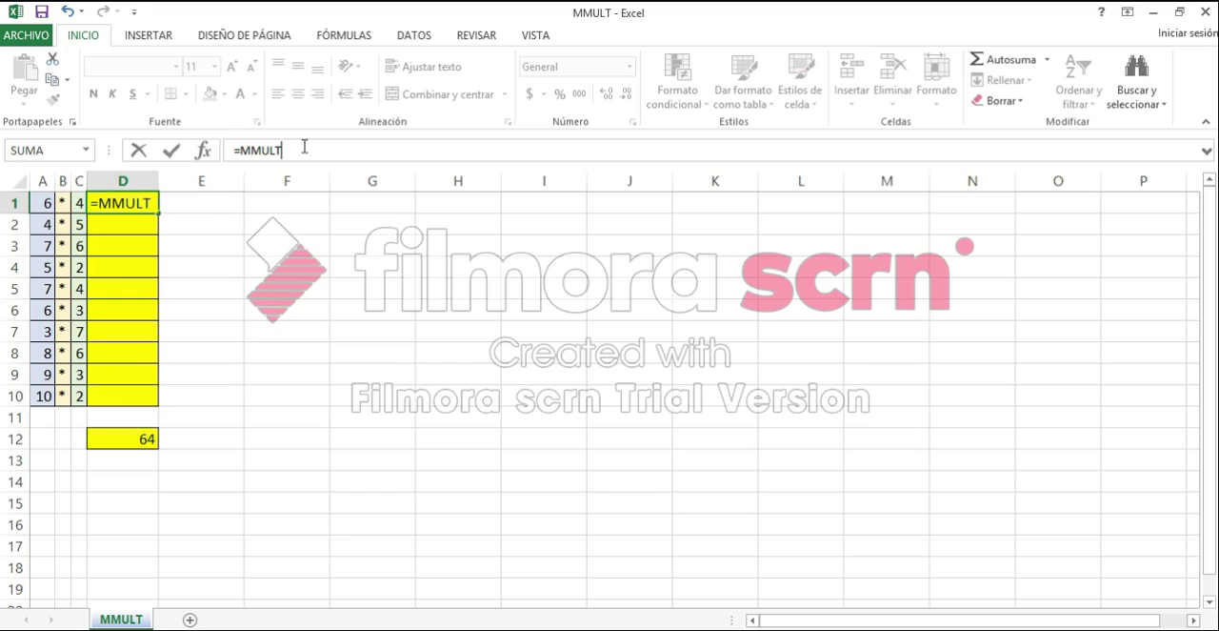
pyautogui.write('(')
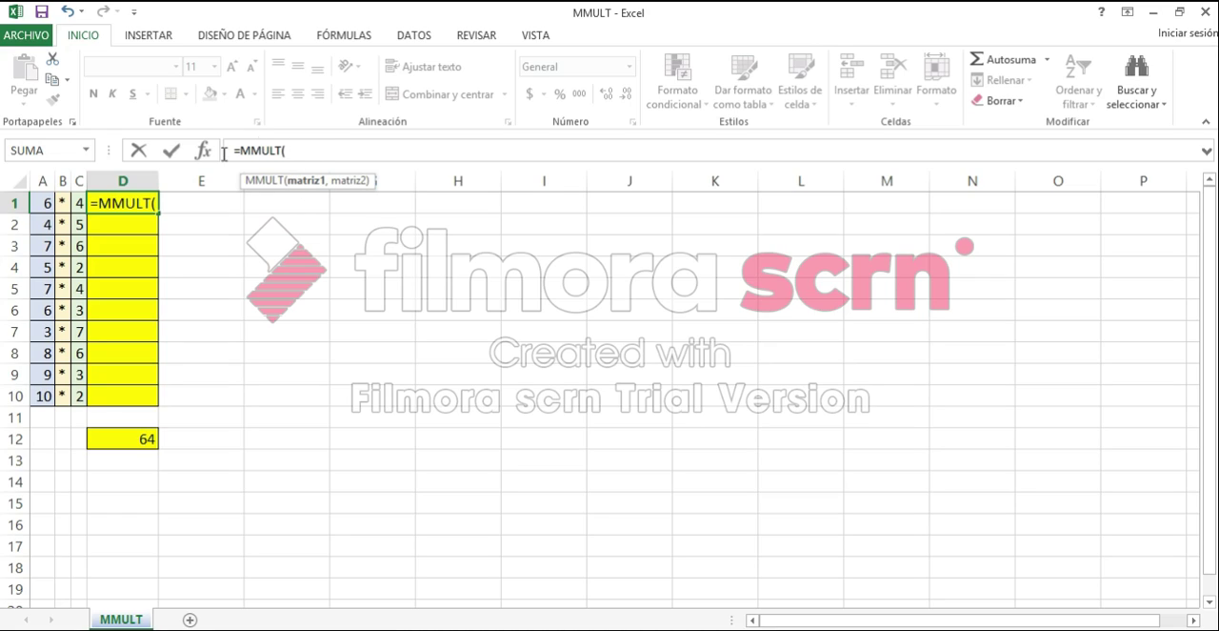
pyautogui.click(45, 206)
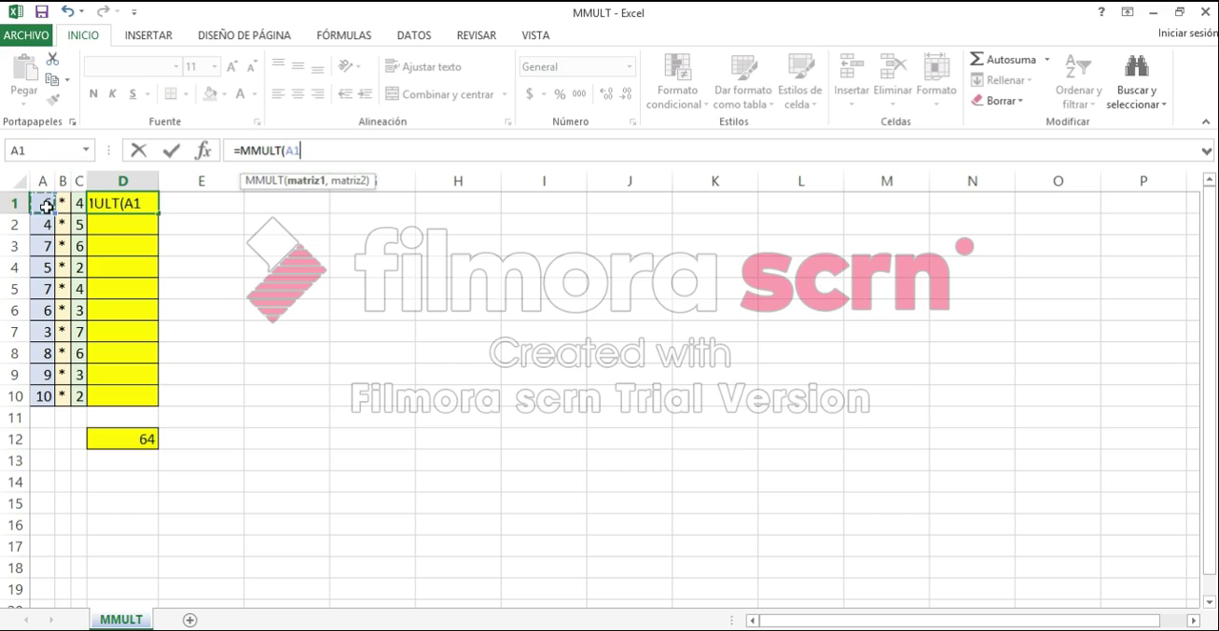
pyautogui.write(',')
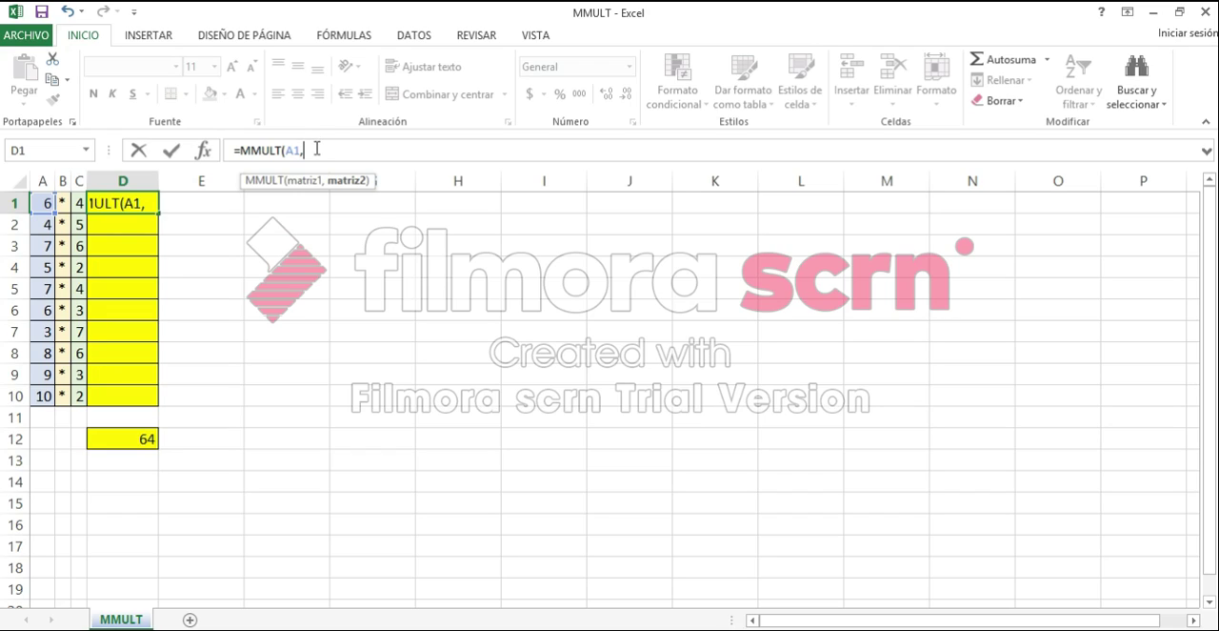
pyautogui.click(78, 202)
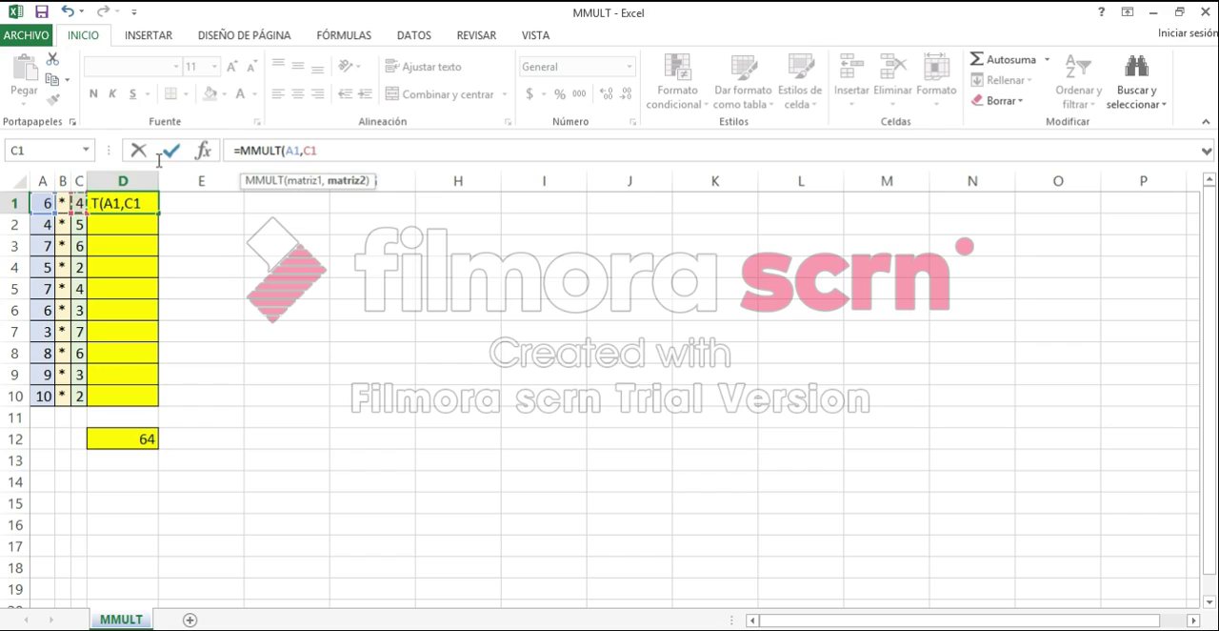
pyautogui.write(')')
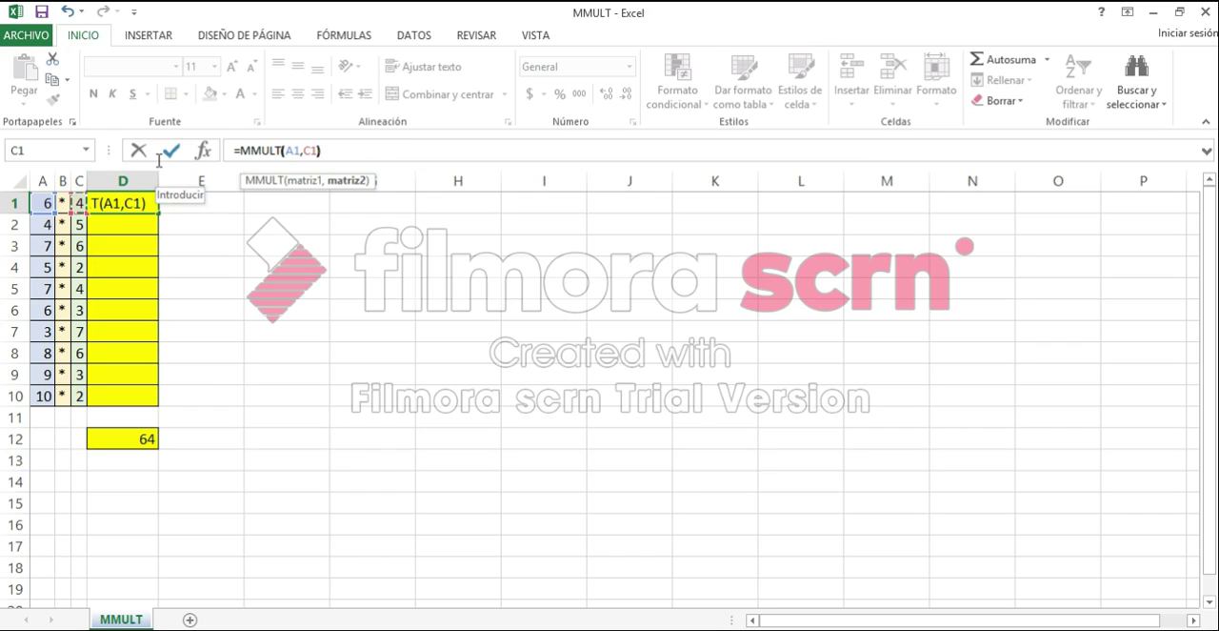
pyautogui.press('Return')
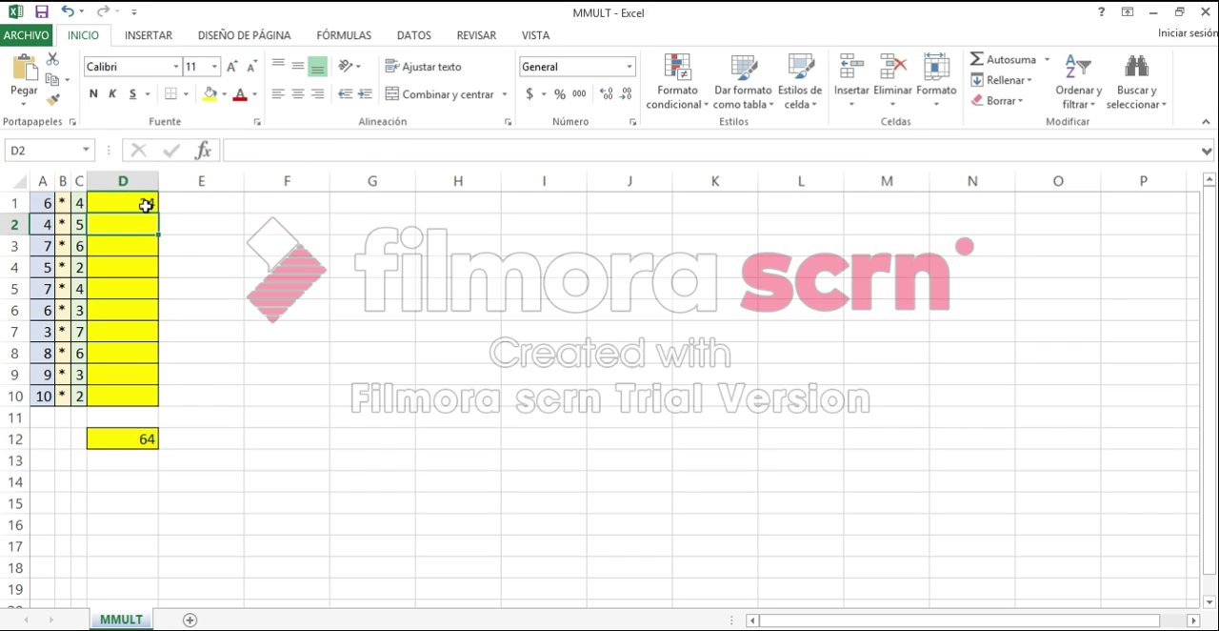
# Fill the MMULT formula from cell D1 down through cell D10.
pyautogui.click(146, 206)
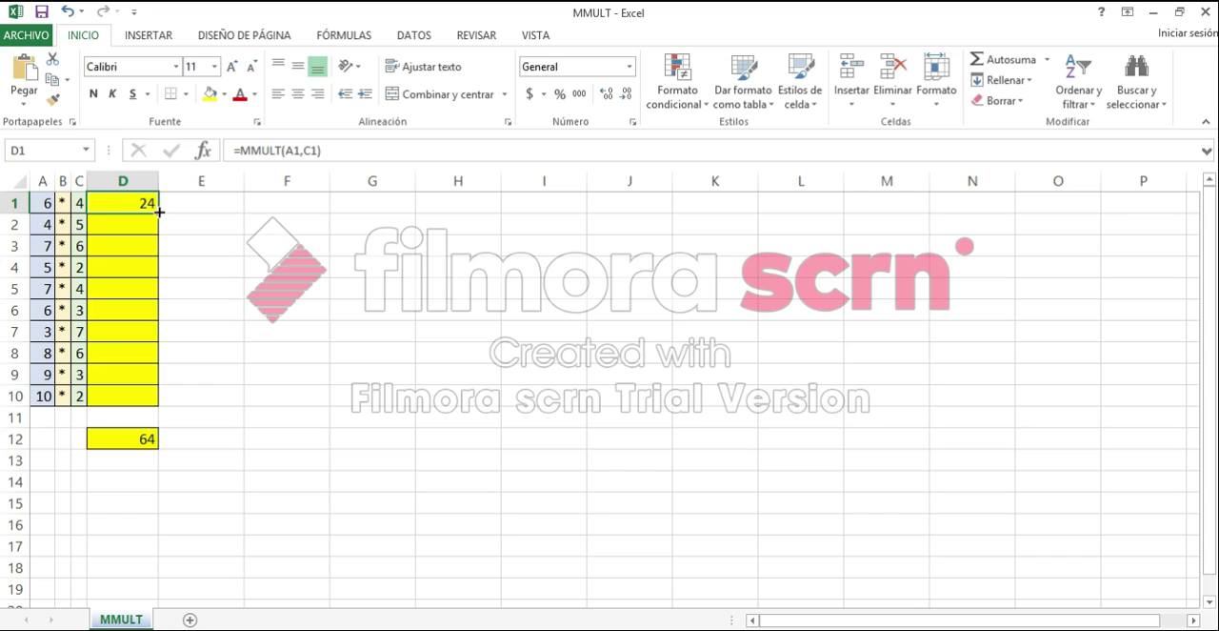
pyautogui.moveTo(159, 211); pyautogui.dragTo(158, 406)
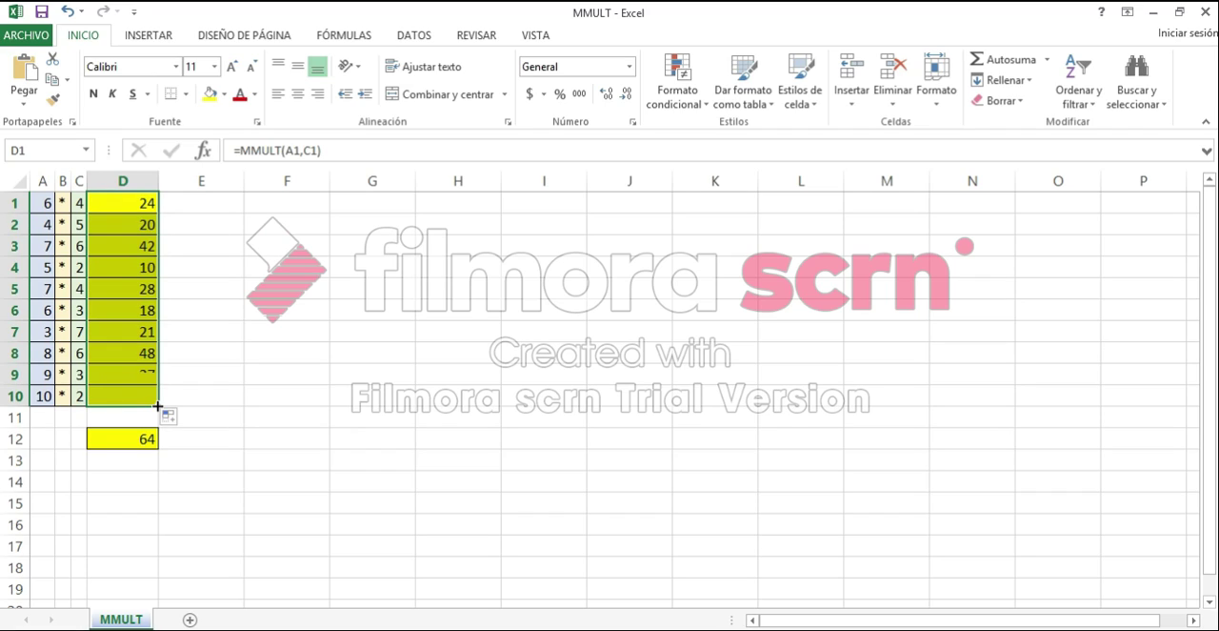
pyautogui.click(133, 382)
# Examine the copied MMULT formulas in column D from row 8 up to row 3.
pyautogui.press('Up')
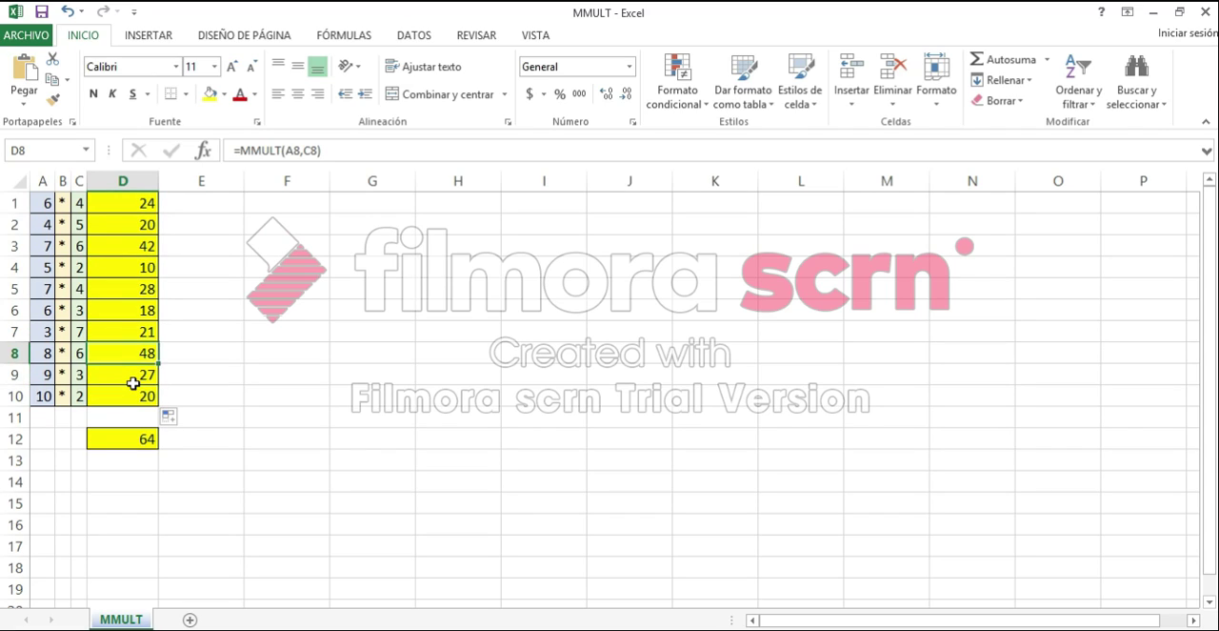
pyautogui.click(300, 151)
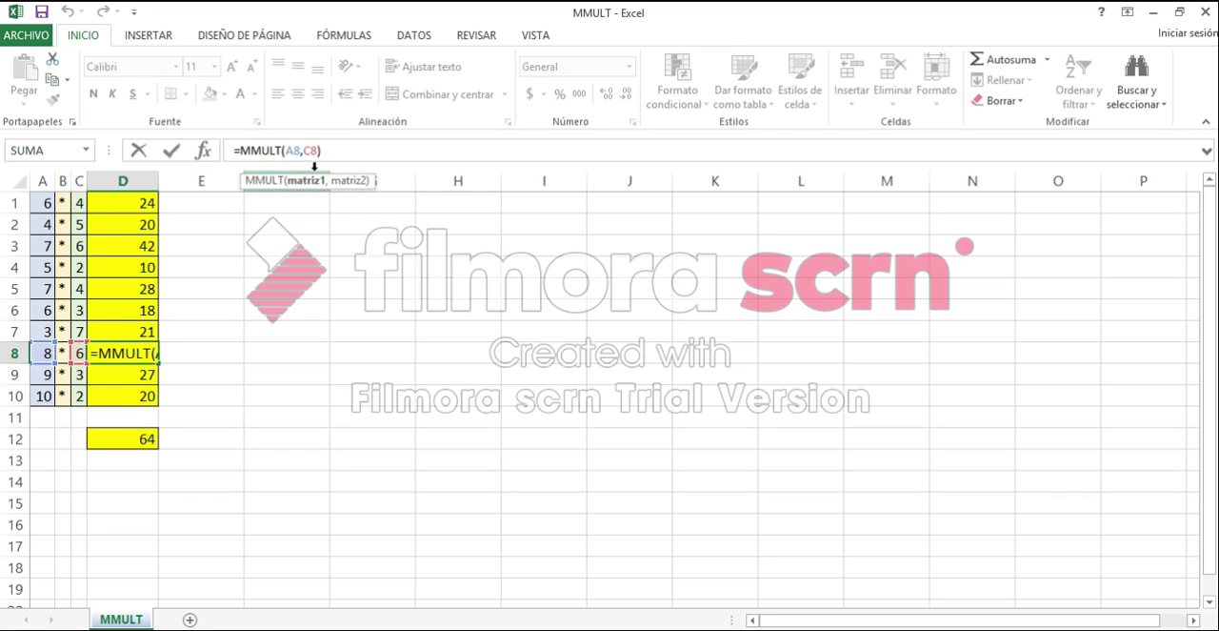
pyautogui.press('Return')
pyautogui.press('Up')
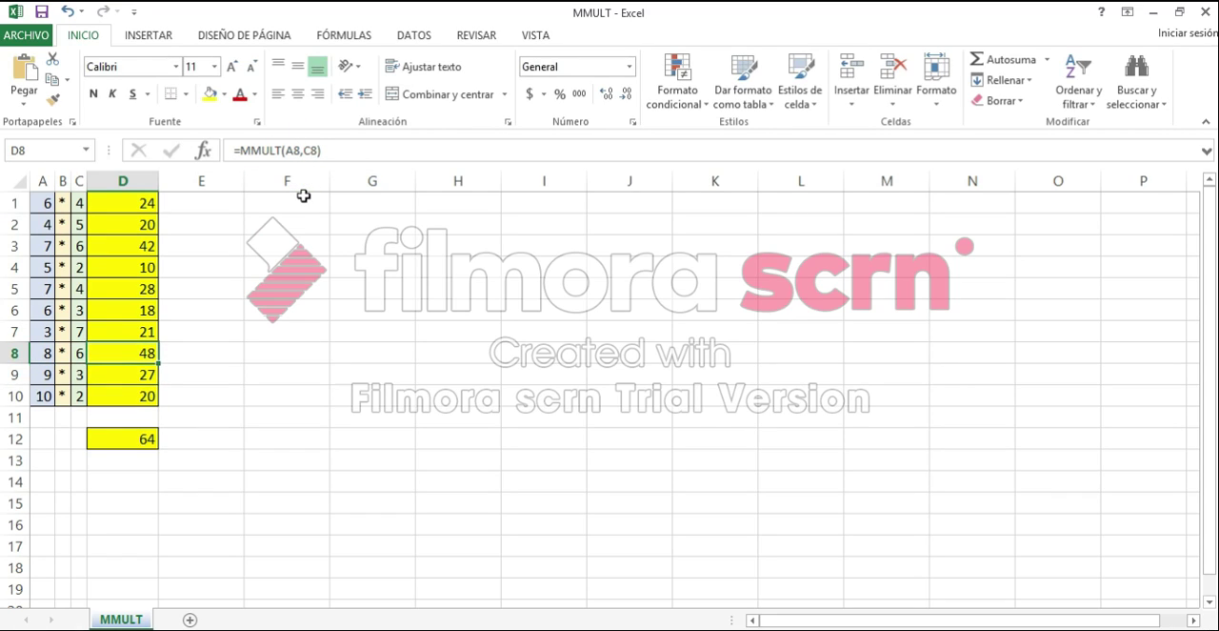
pyautogui.press('Up')
pyautogui.press('Up')
pyautogui.press('Up')
pyautogui.press('Up')
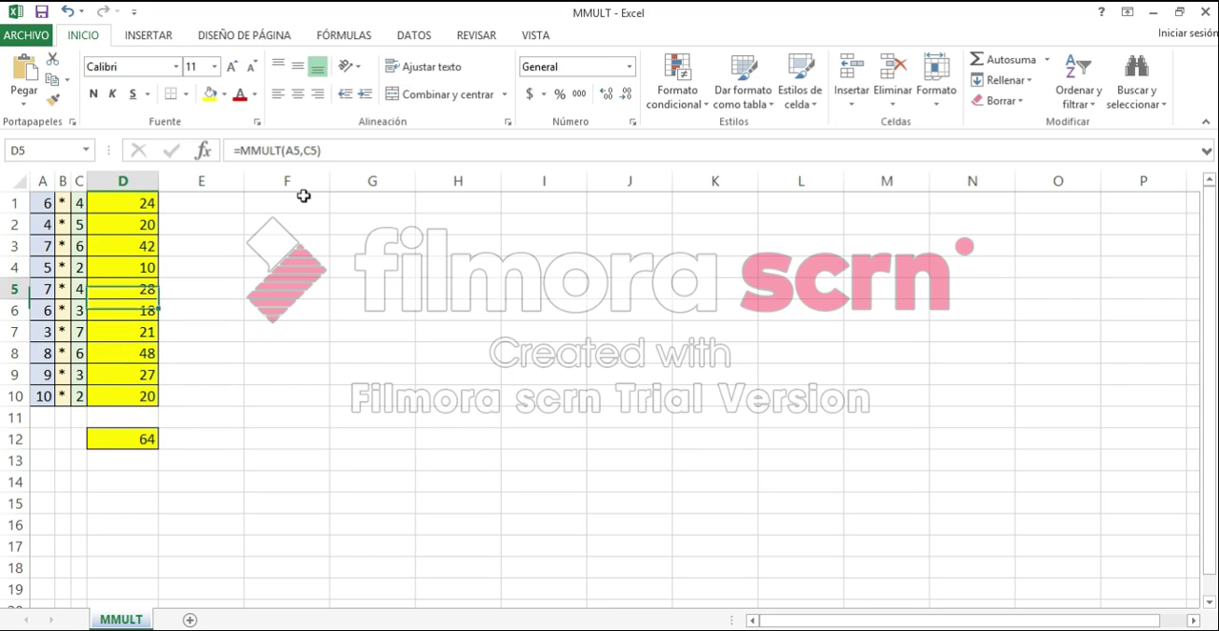
pyautogui.press('Up')
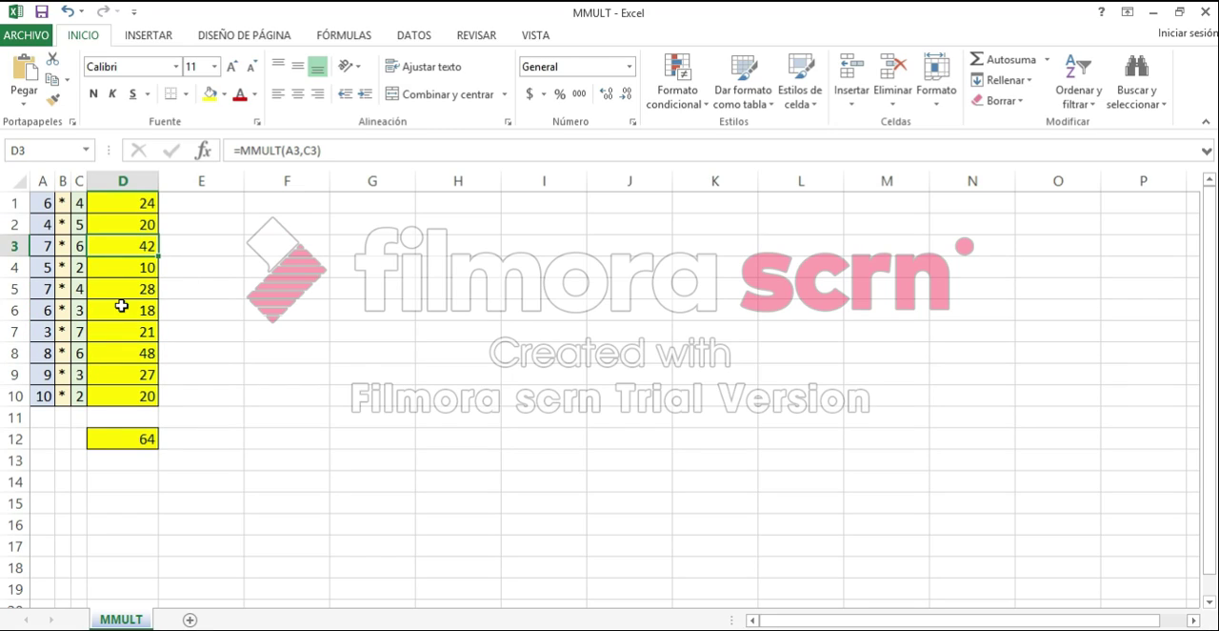
# Change the value in cell A4 to 6 and the value in cell A1 to 8.
pyautogui.click(44, 267)
pyautogui.write('6')
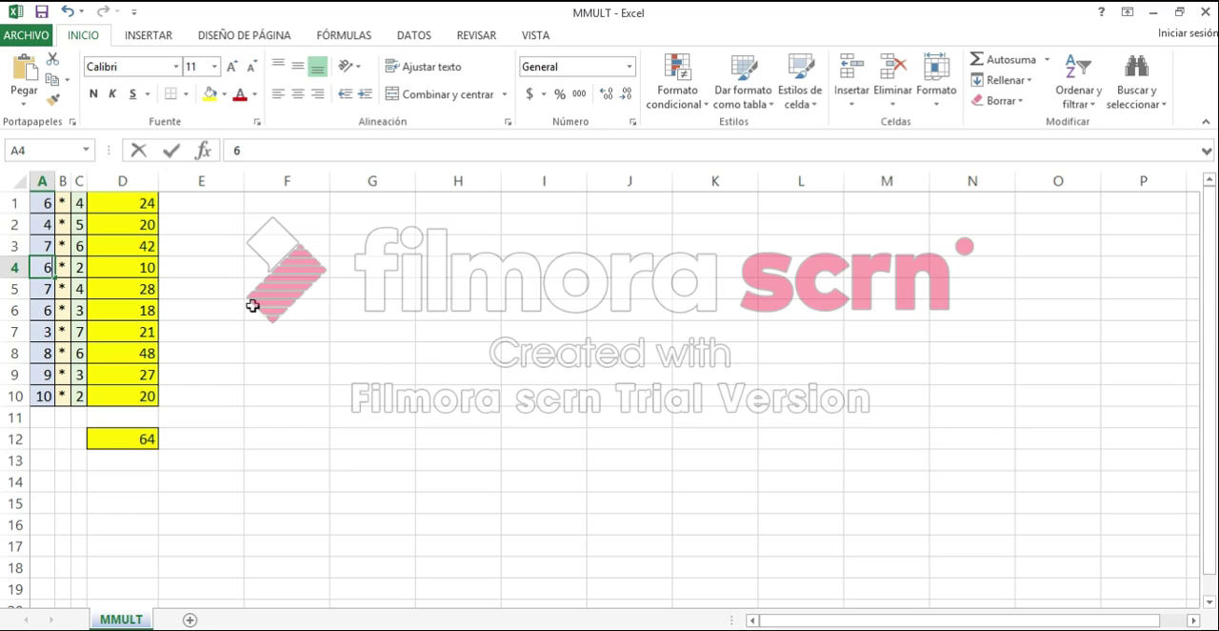
pyautogui.press('Return')
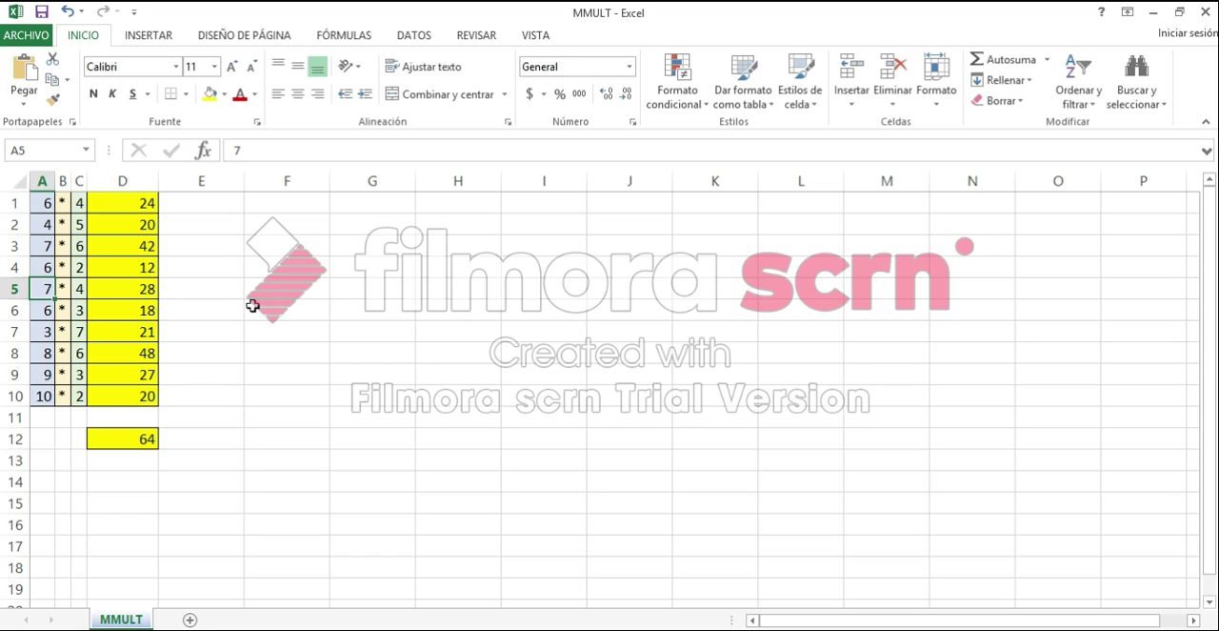
pyautogui.click(124, 264)
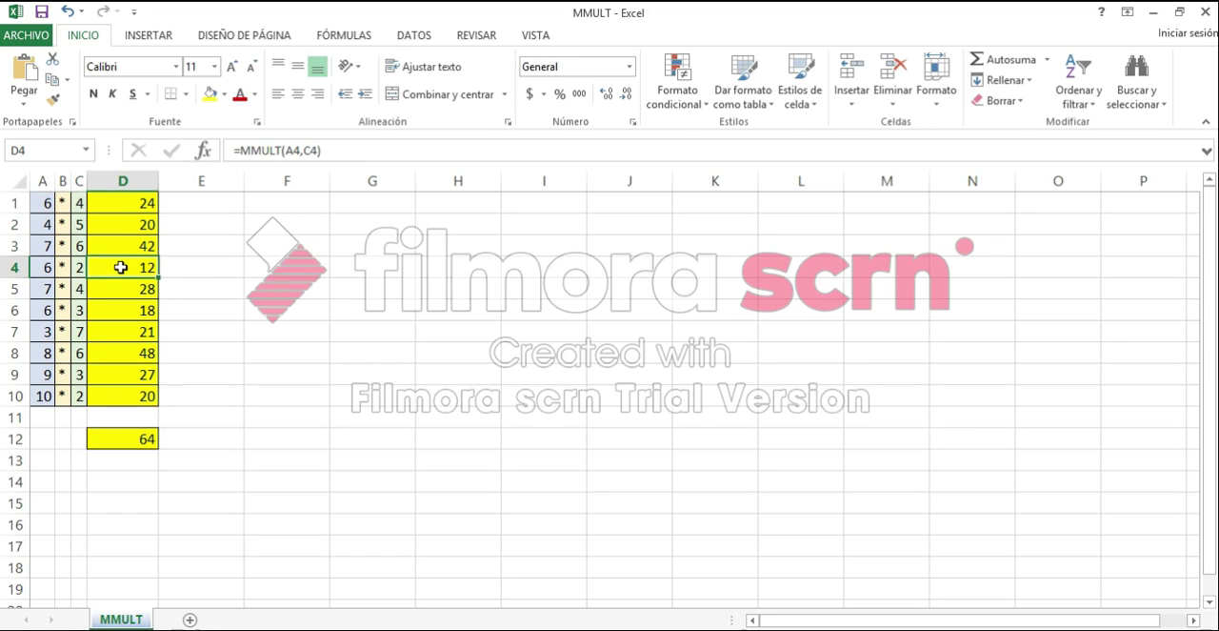
pyautogui.click(43, 205)
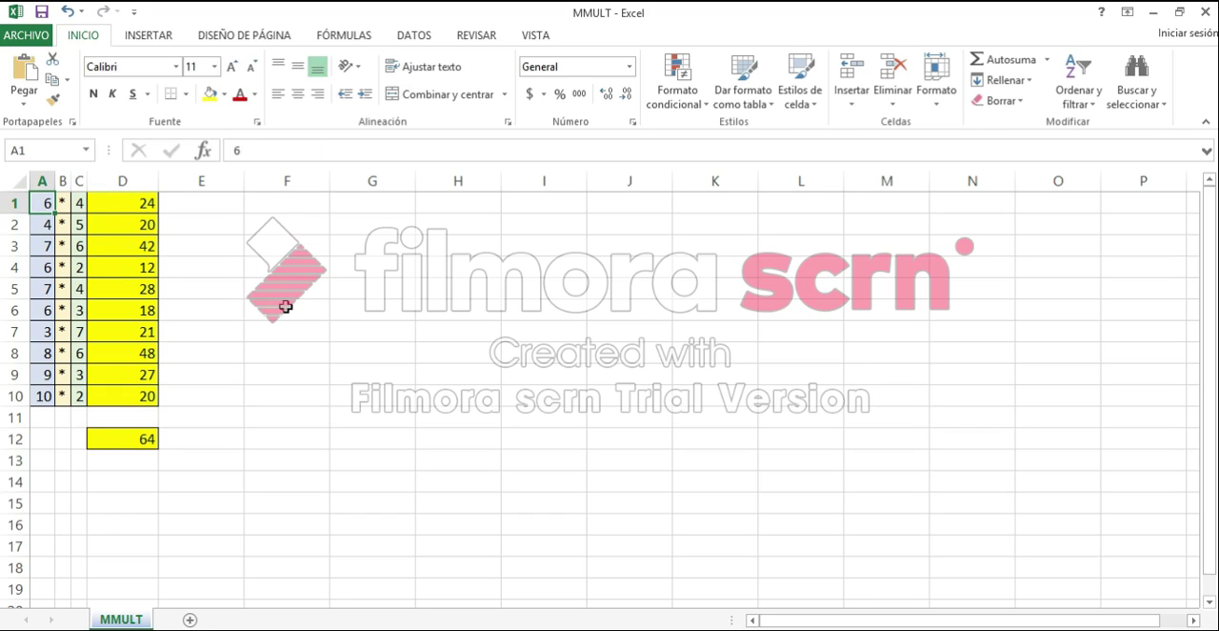
pyautogui.write('8')
pyautogui.press('Return')
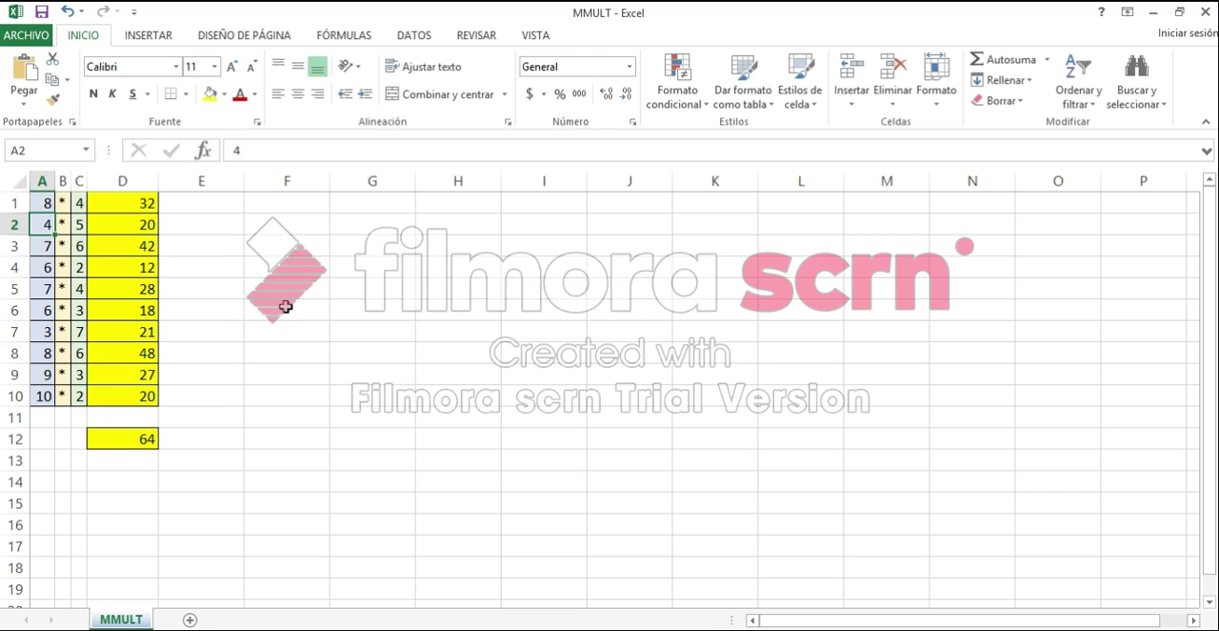
# Compare the direct multiplication formula in cell D12 with the MMULT formula in cell D1.
pyautogui.click(148, 443)
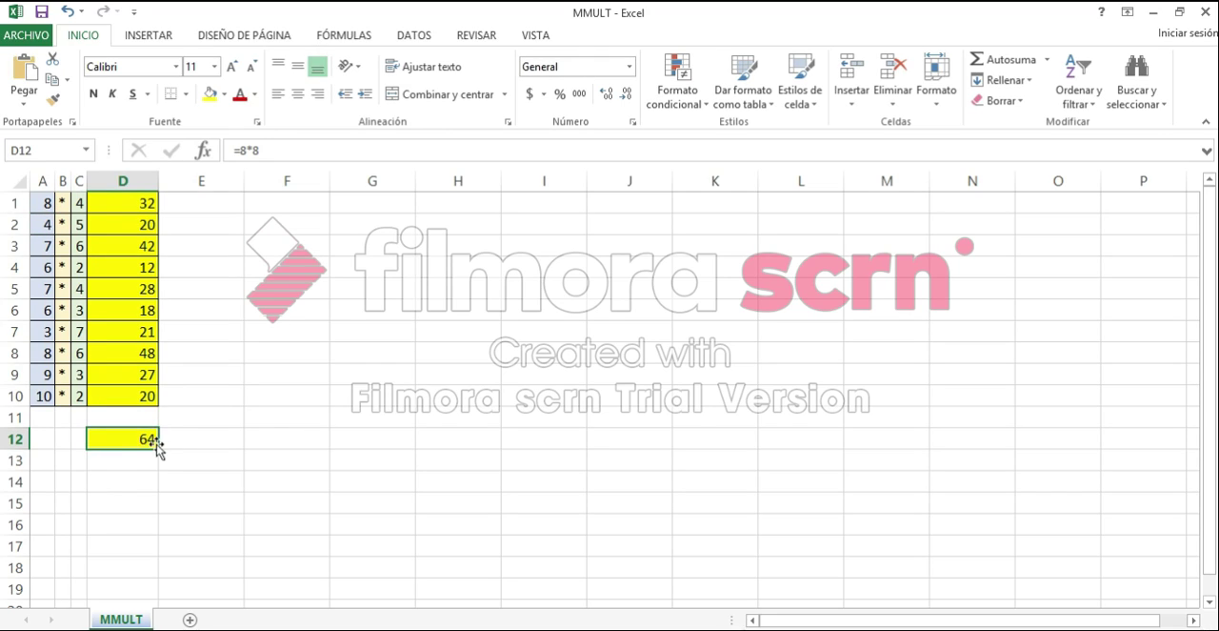
pyautogui.click(270, 150)
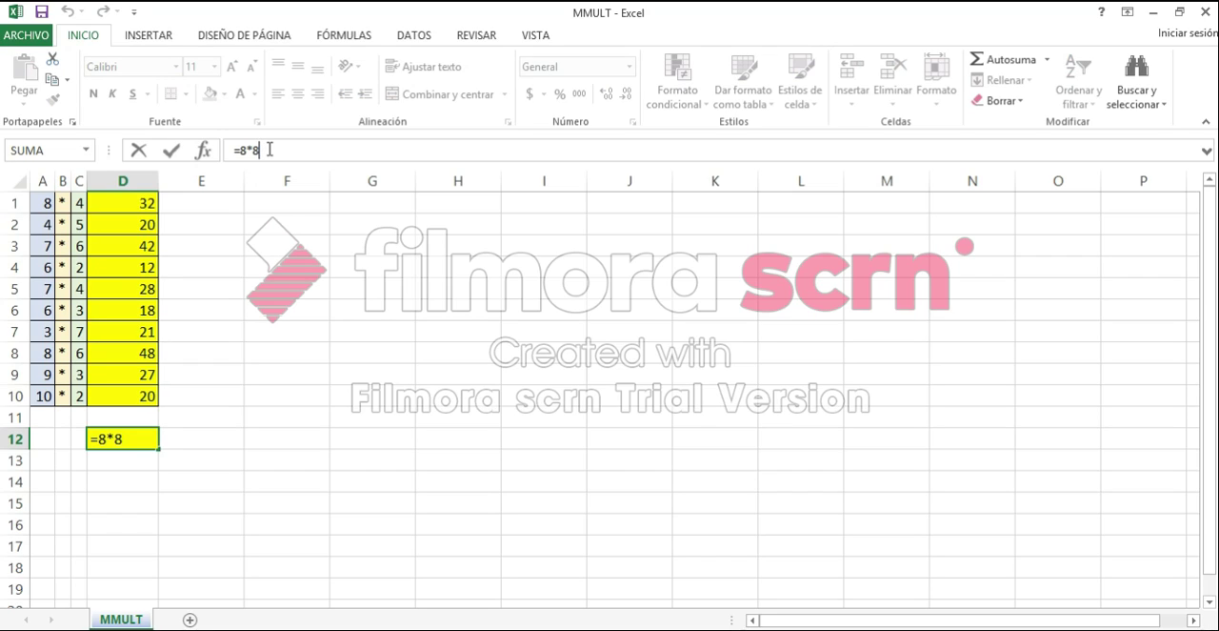
pyautogui.press('Return')
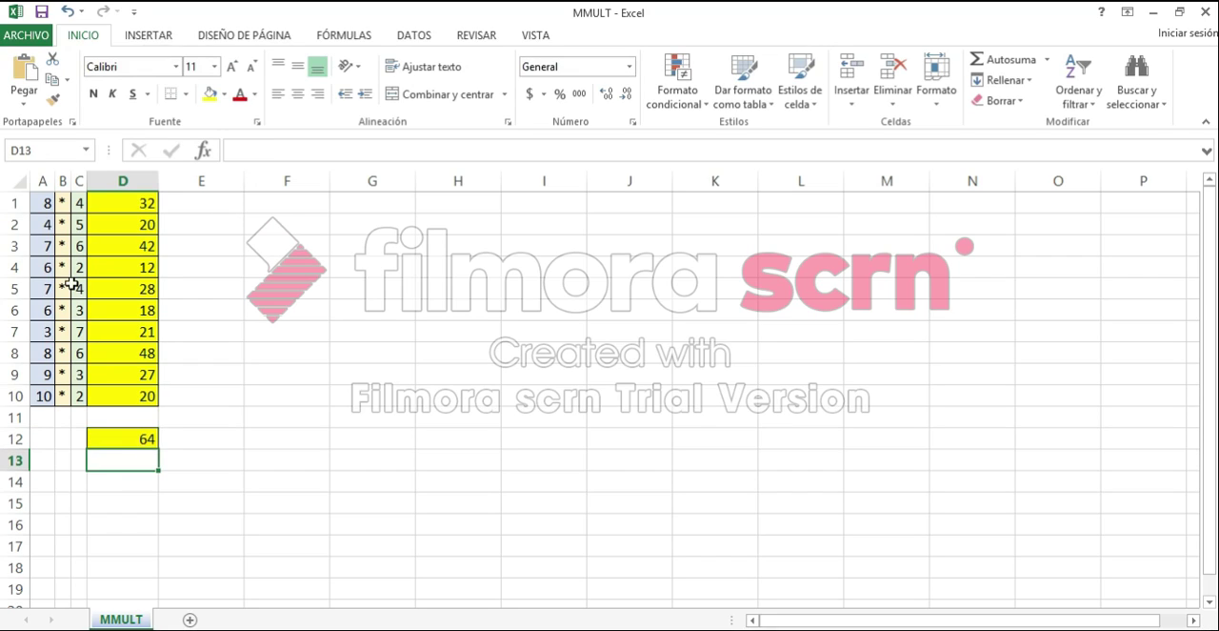
pyautogui.click(139, 205)
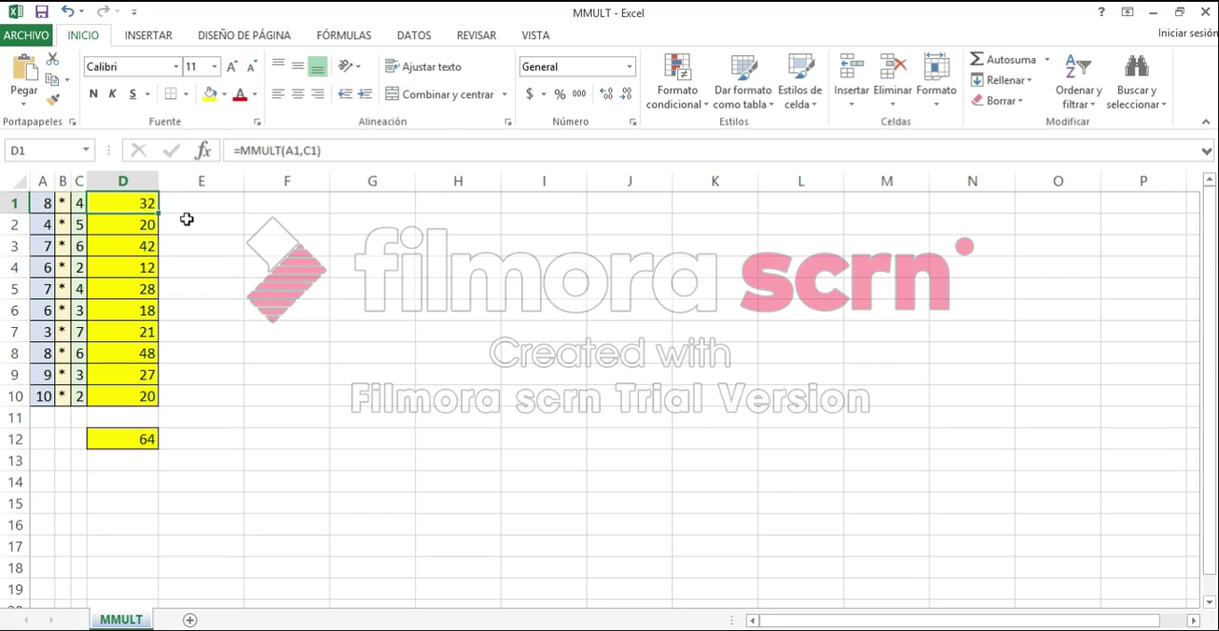
pyautogui.click(334, 151)
pyautogui.press('Return')
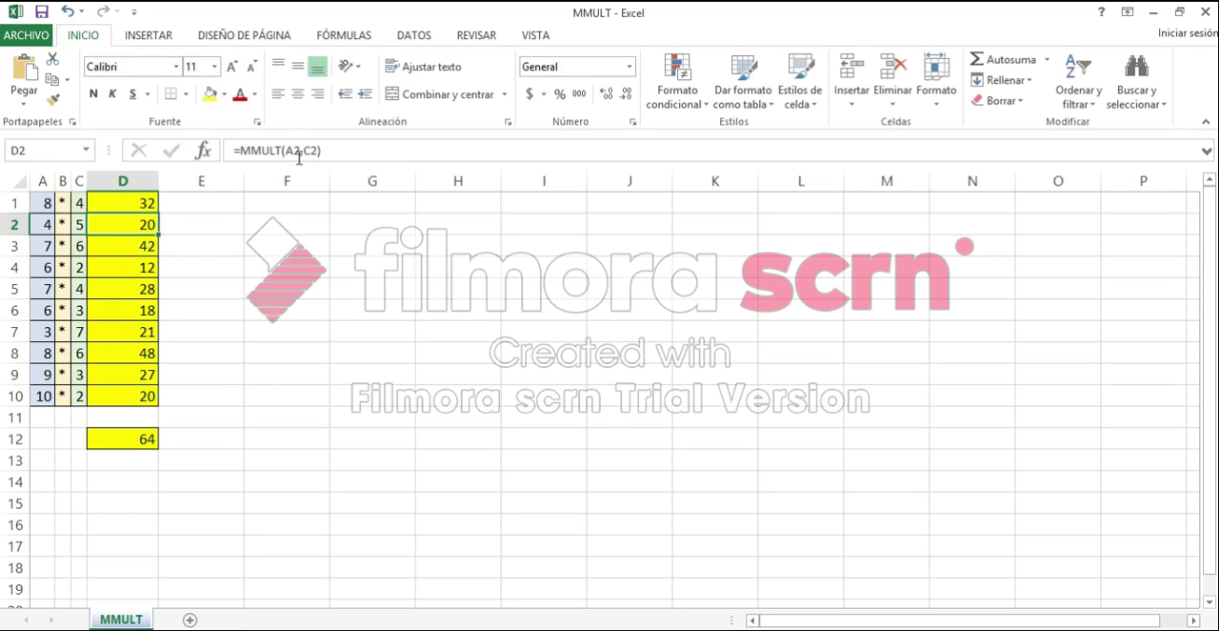